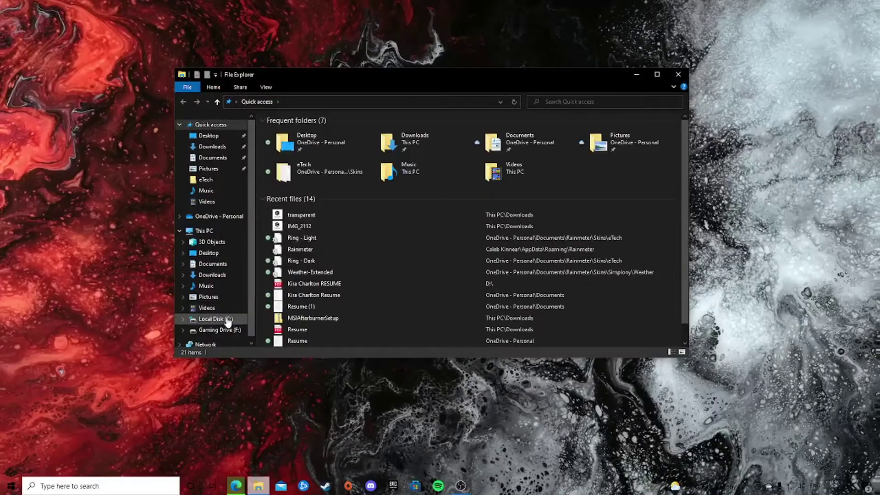
# Step: Browse from Local Disk (C:) through the Windows folder into System32
pyautogui.click(216, 318)
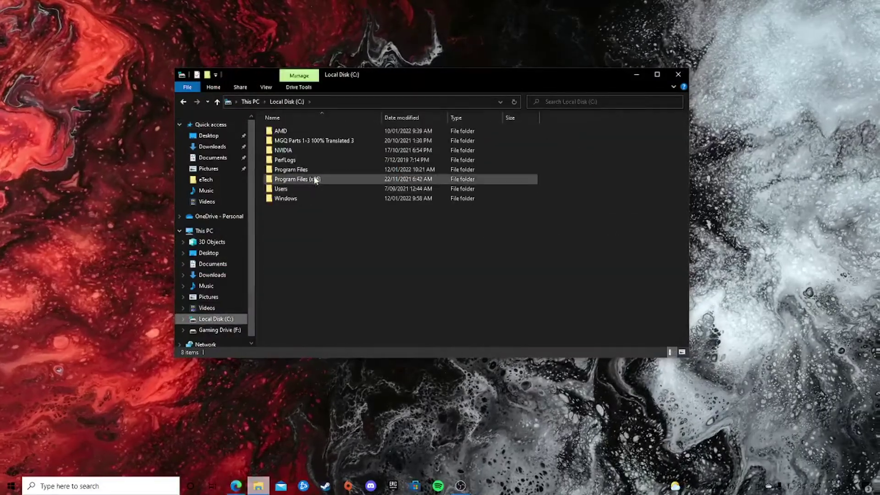
pyautogui.doubleClick(305, 198)
pyautogui.scroll(-10, 371, 199)
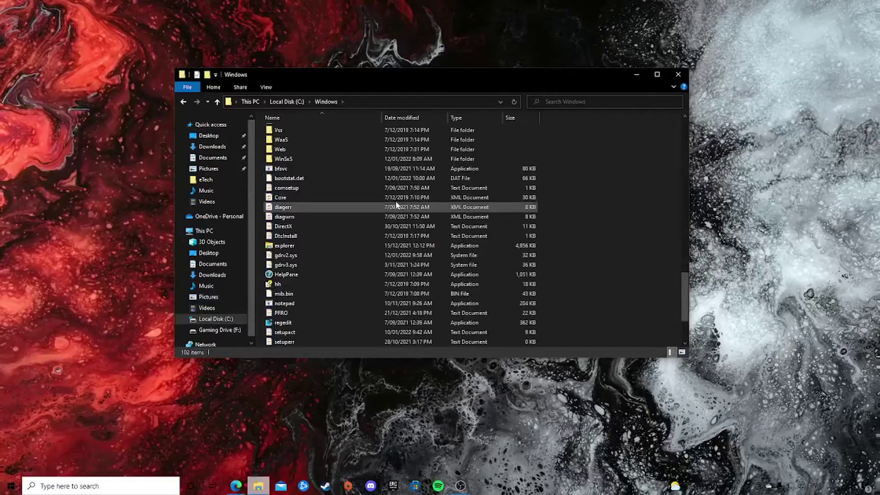
pyautogui.doubleClick(305, 195)
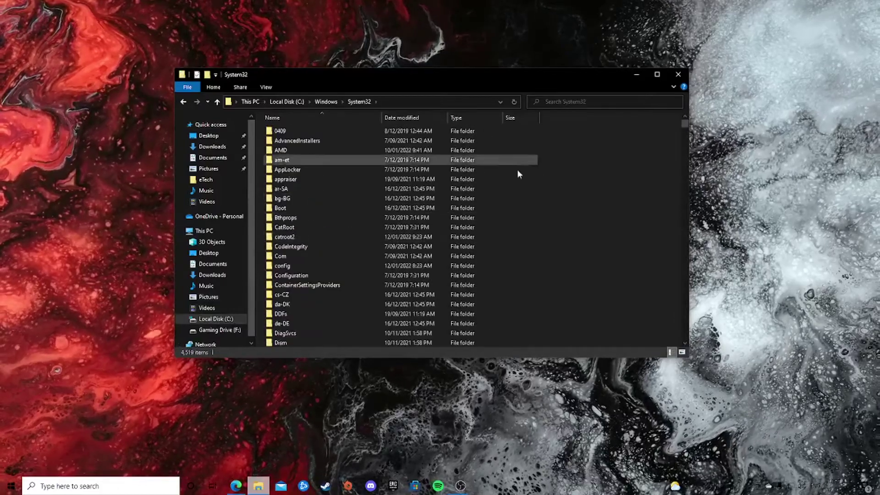
pyautogui.scroll(-15, 536, 207)
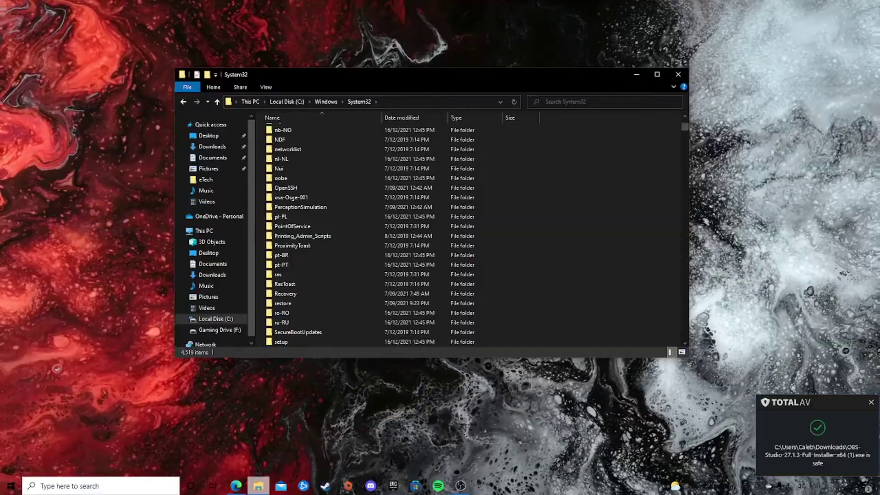
pyautogui.click(569, 102)
pyautogui.write('open')
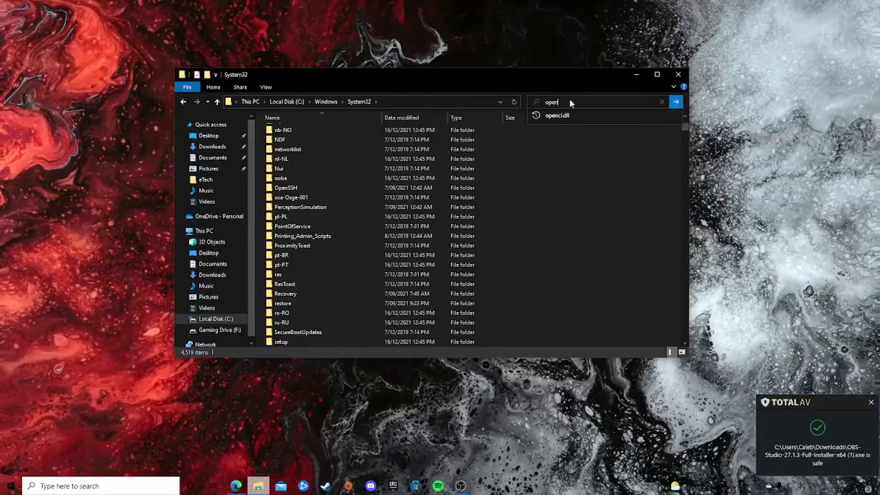
pyautogui.write('cl.dl')
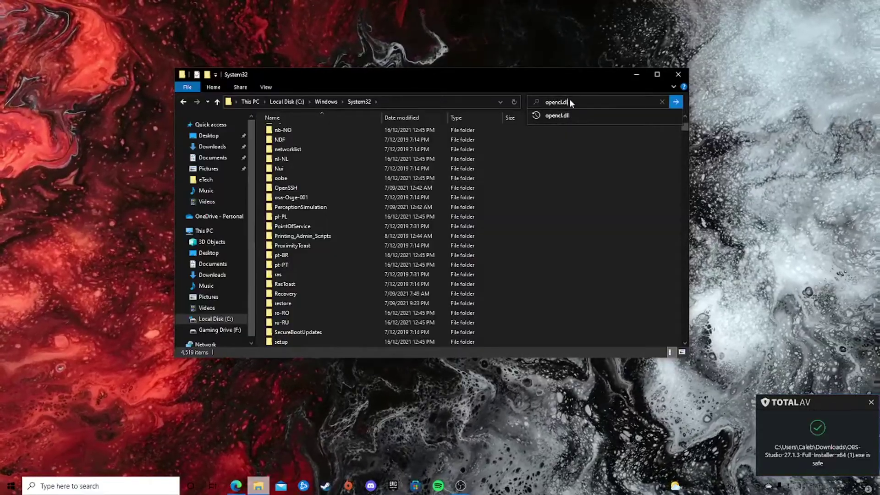
pyautogui.write('l')
pyautogui.press('Return')
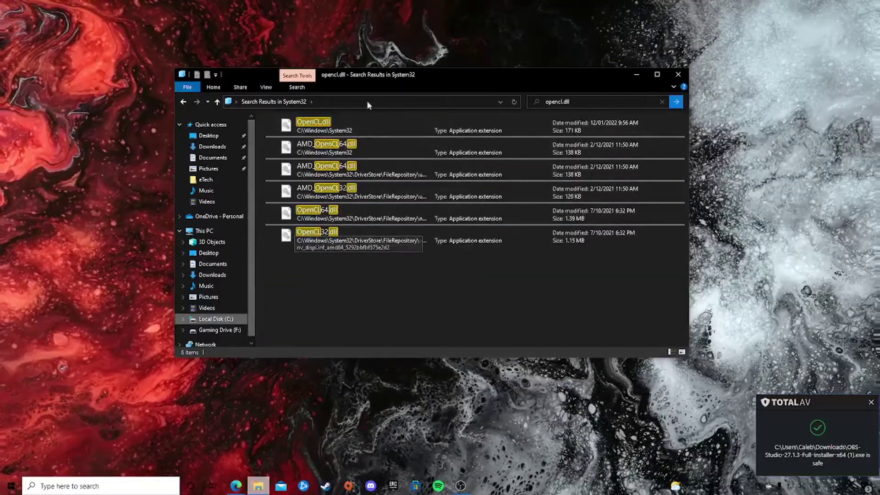
pyautogui.click(375, 124)
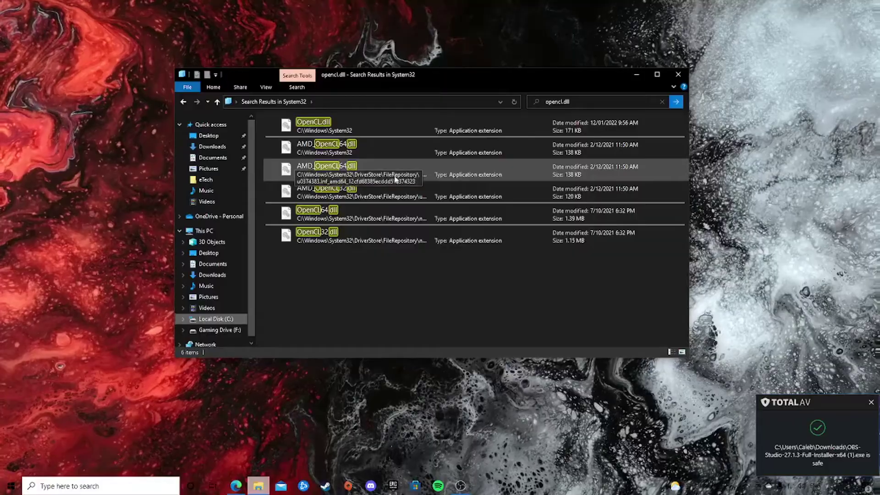
pyautogui.rightClick(502, 171)
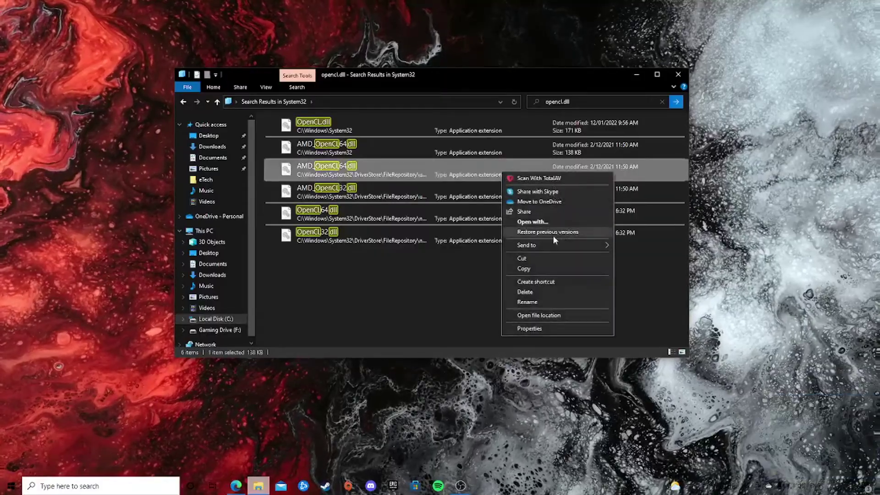
pyautogui.click(545, 267)
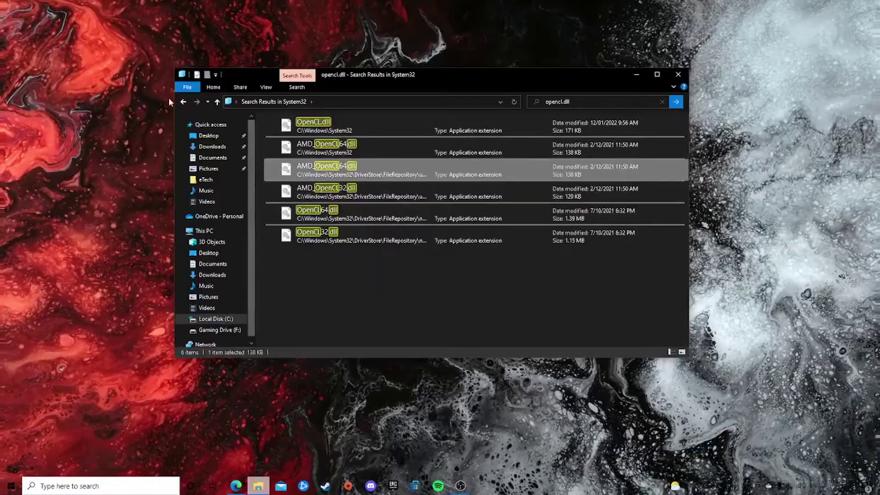
pyautogui.click(183, 101)
pyautogui.rightClick(575, 213)
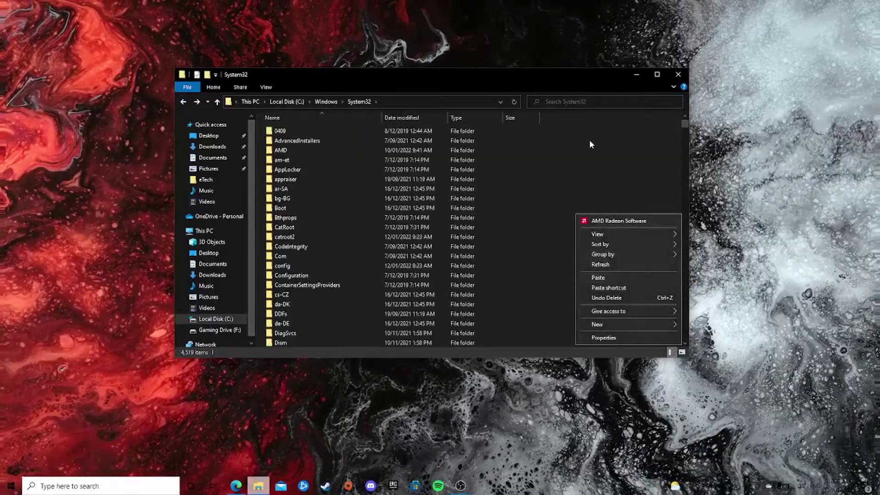
pyautogui.click(631, 141)
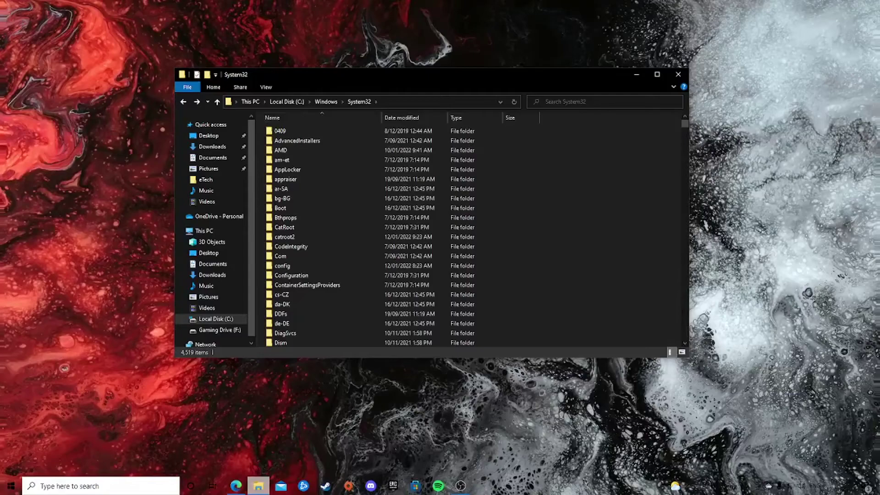
# Step: Rerun the opencl.dll search, then select the dll-files.com opencl.dll page address in Edge
pyautogui.click(605, 102)
pyautogui.click(557, 116)
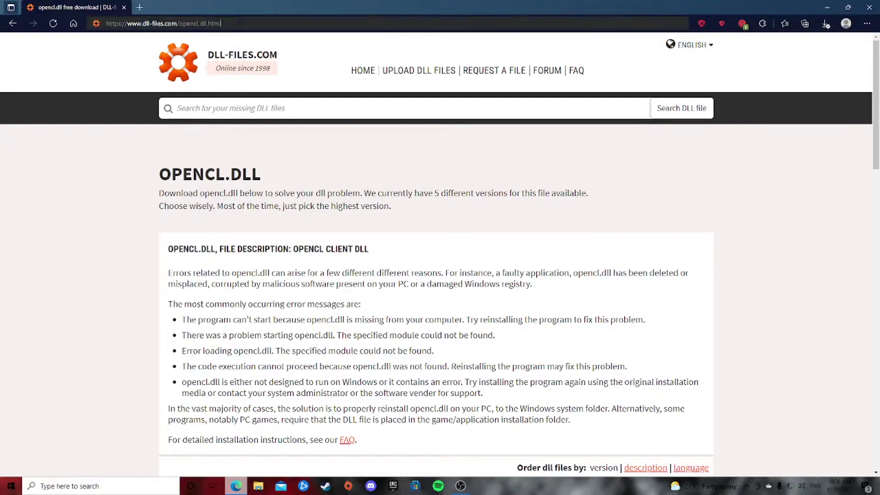
pyautogui.click(196, 23)
pyautogui.click(107, 255)
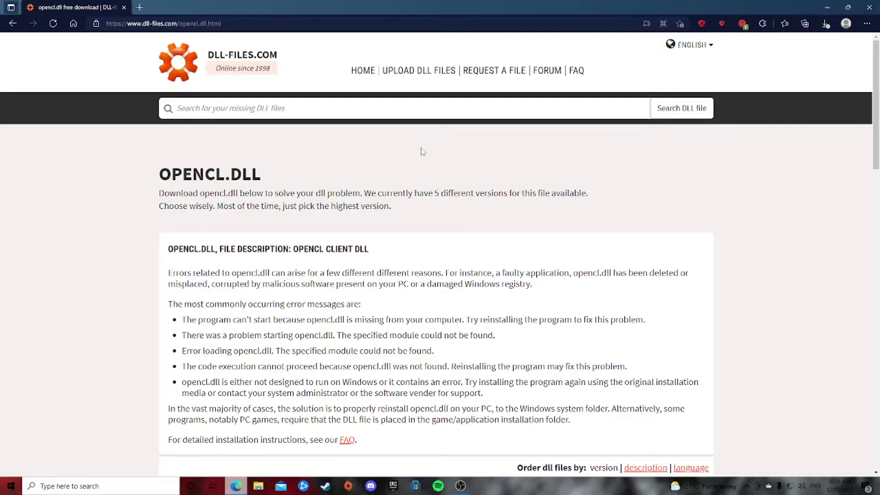
pyautogui.scroll(-5, 421, 151)
pyautogui.scroll(-3, 424, 245)
pyautogui.scroll(3, 424, 245)
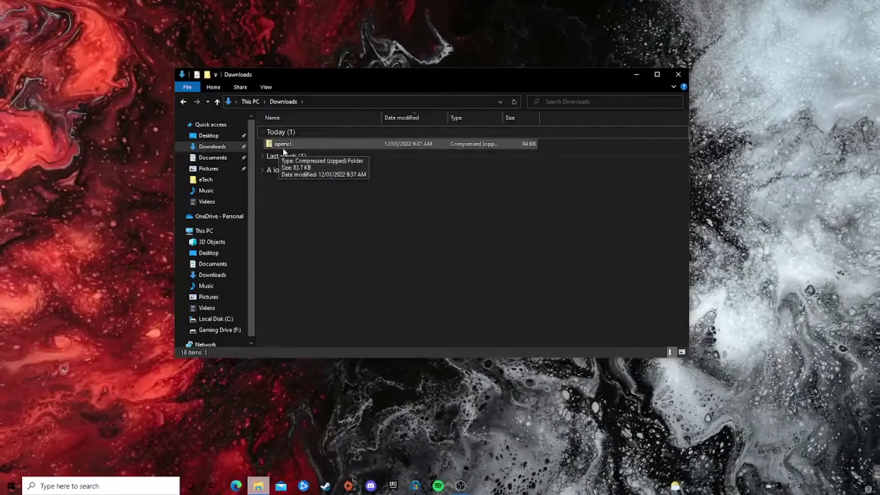
# Step: Scan the opencl zip with TotalAV and close the clean result
pyautogui.rightClick(284, 145)
pyautogui.click(325, 156)
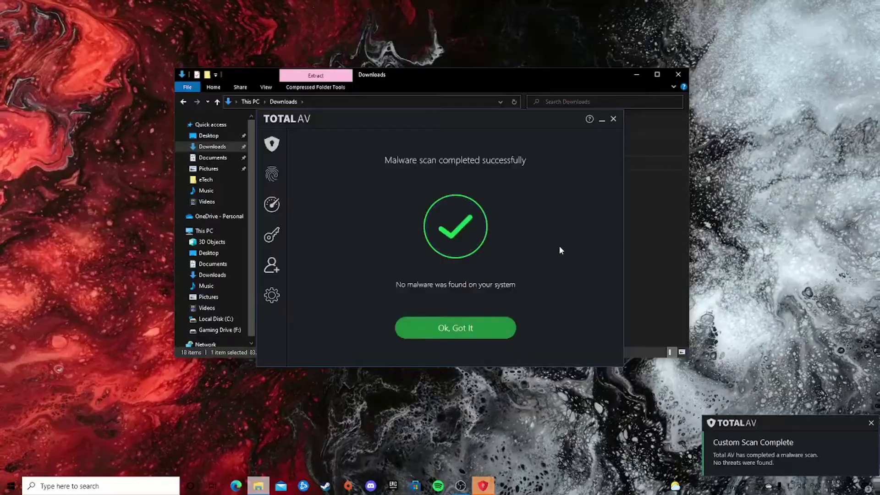
pyautogui.click(614, 119)
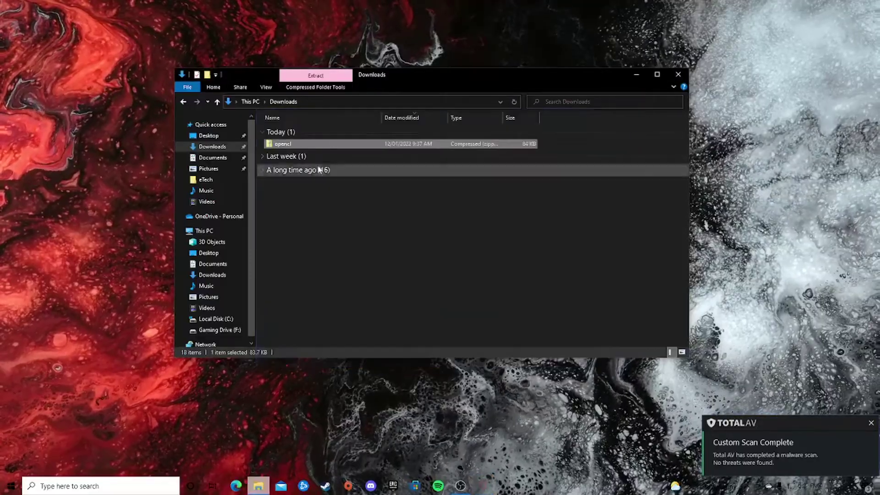
# Step: Extract the opencl zip into an opencl folder
pyautogui.rightClick(345, 147)
pyautogui.click(362, 196)
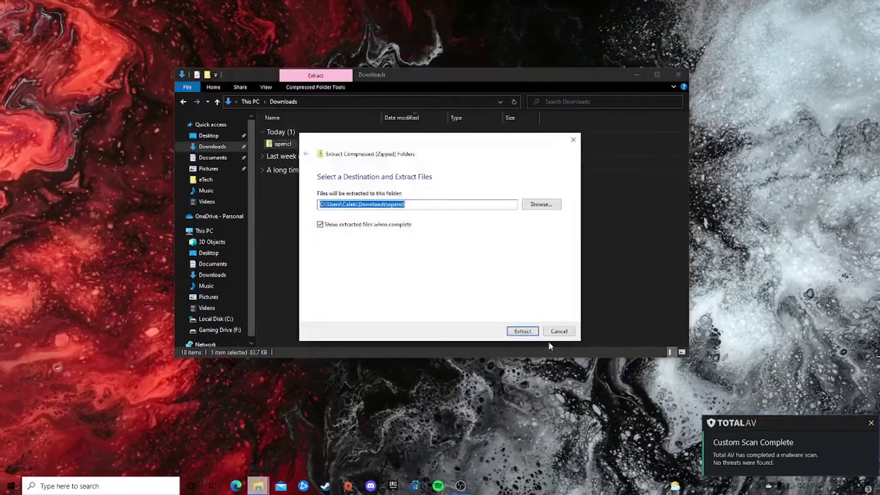
pyautogui.press('Return')
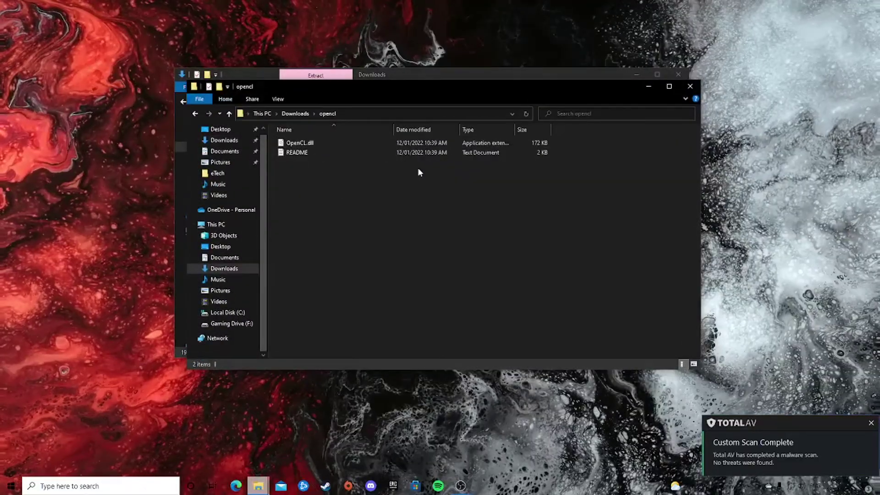
# Step: Copy OpenCL.dll from the extracted opencl folder
pyautogui.rightClick(340, 141)
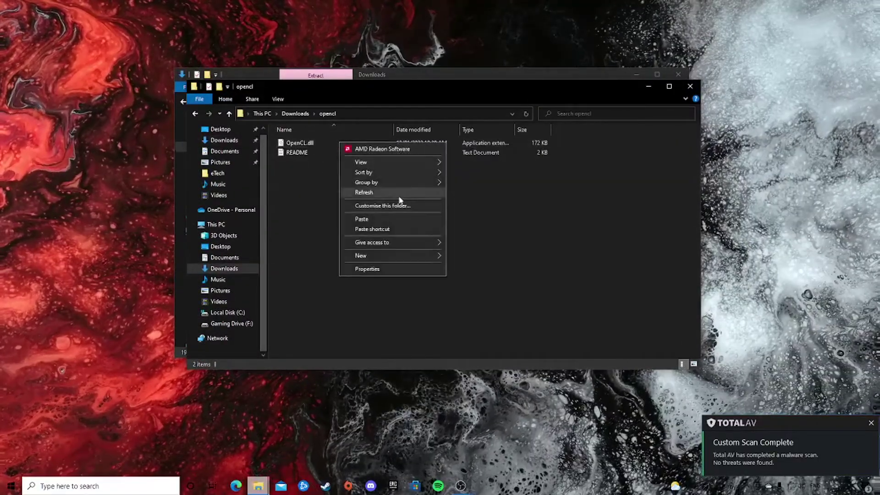
pyautogui.click(589, 255)
pyautogui.rightClick(370, 143)
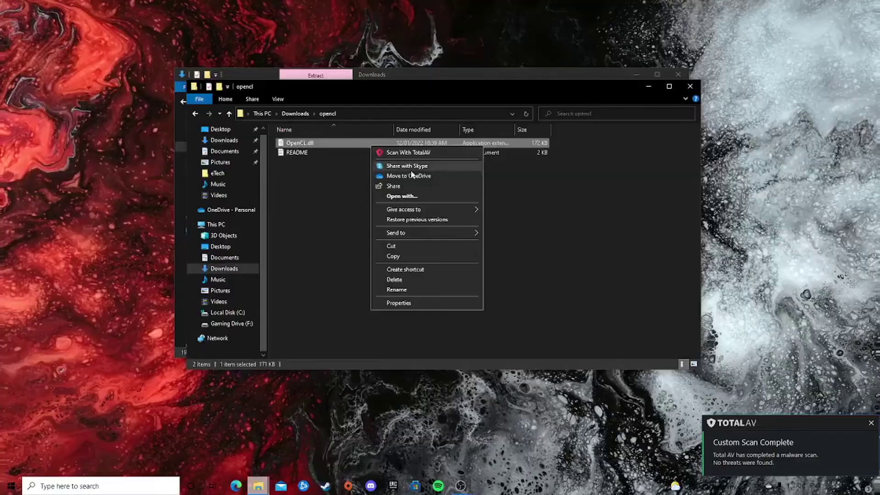
pyautogui.click(405, 256)
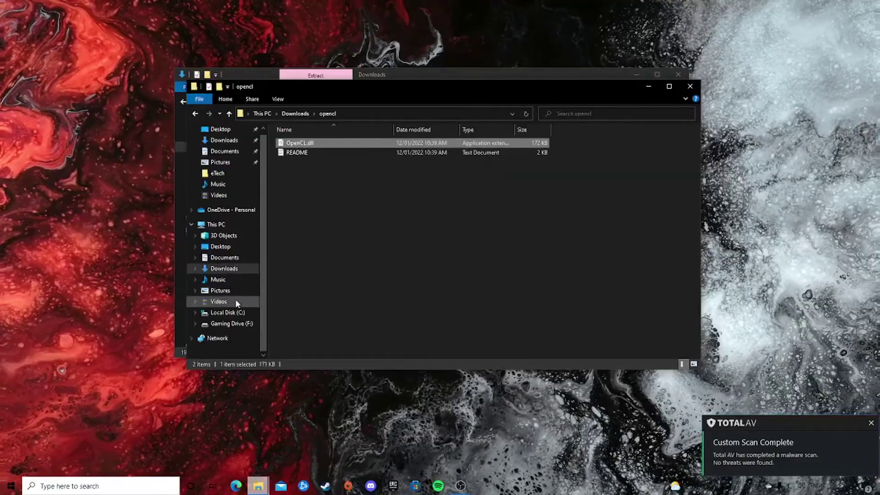
# Step: Go from the opencl folder via Local Disk (C:) and Windows into System32
pyautogui.click(228, 312)
pyautogui.click(311, 211)
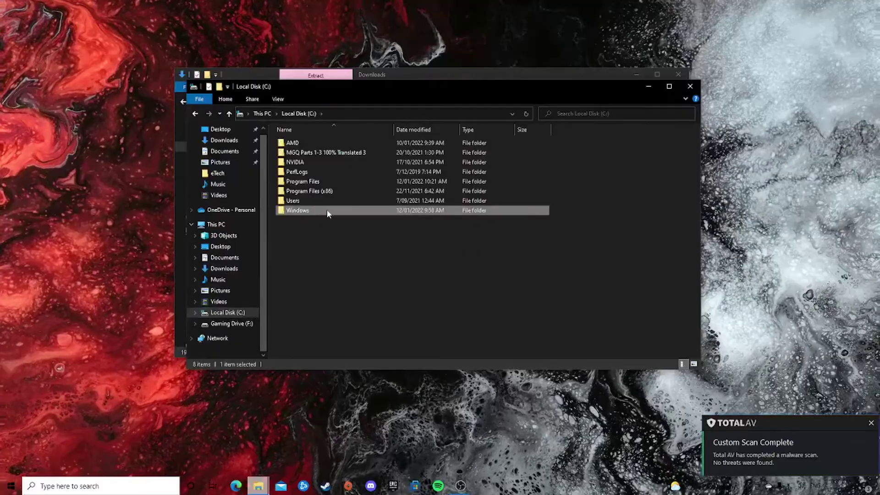
pyautogui.doubleClick(327, 212)
pyautogui.scroll(-5, 380, 242)
pyautogui.scroll(-5, 380, 243)
pyautogui.scroll(-3, 375, 220)
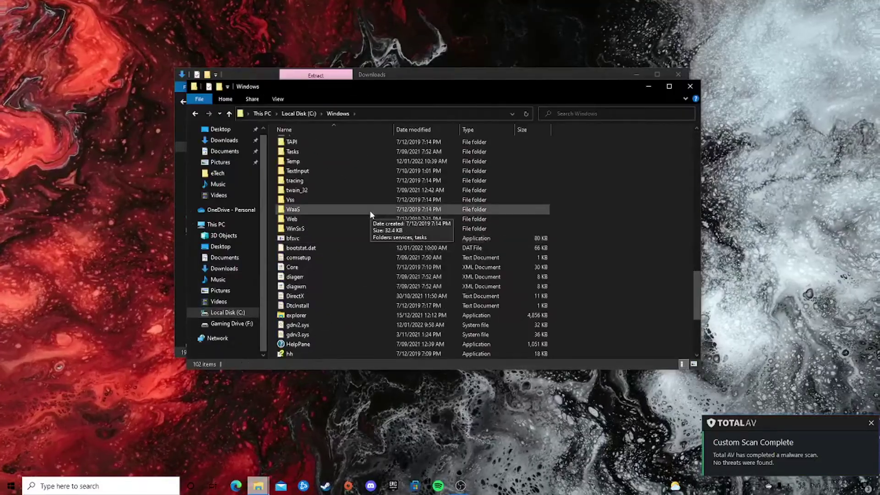
pyautogui.click(337, 199)
pyautogui.scroll(4, 340, 172)
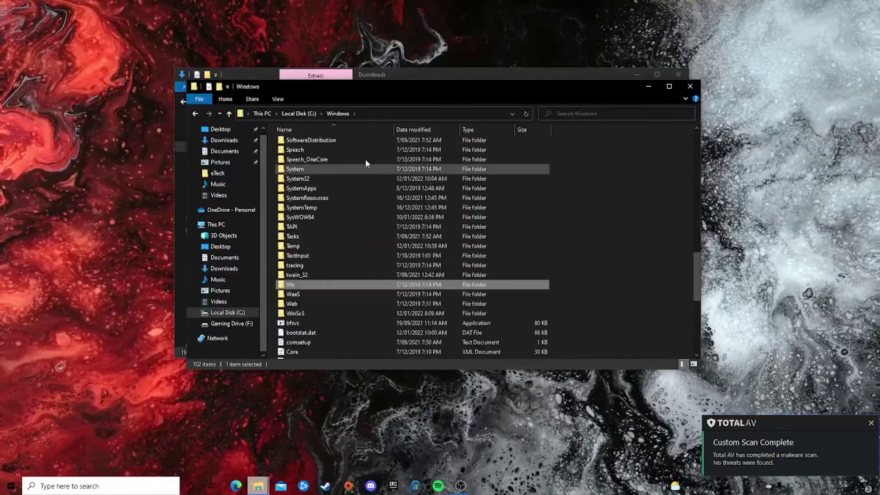
pyautogui.doubleClick(348, 181)
pyautogui.rightClick(595, 200)
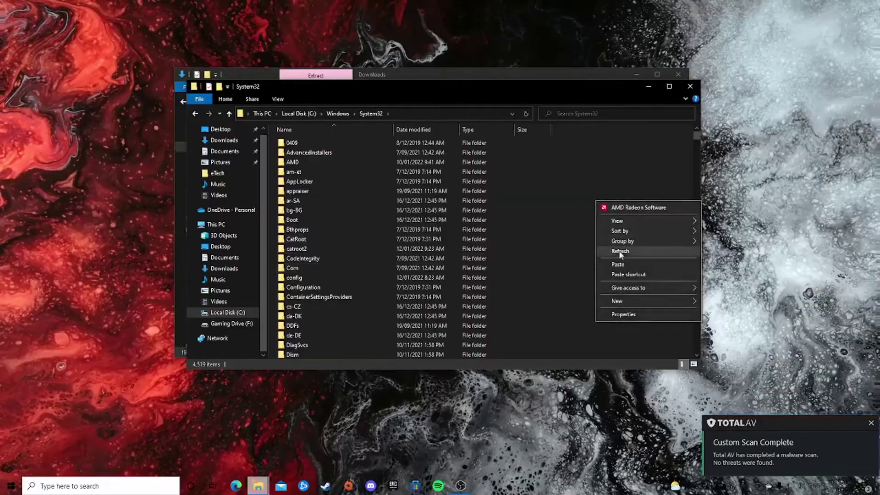
pyautogui.click(590, 264)
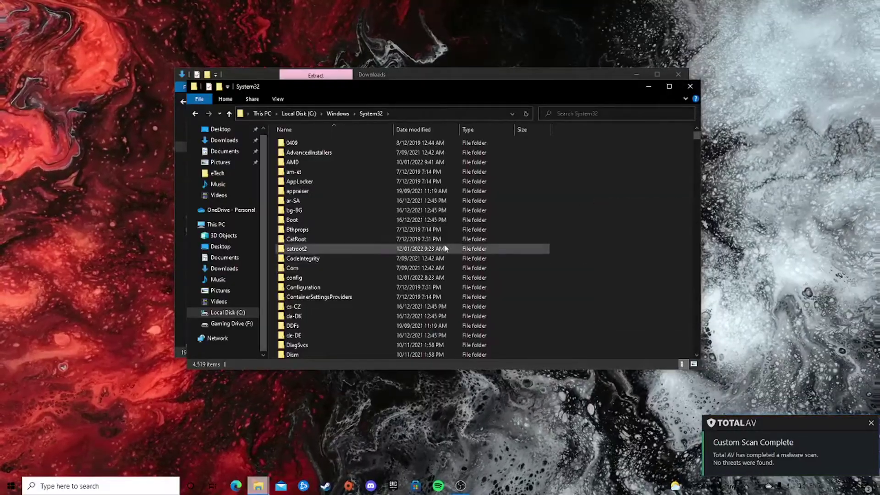